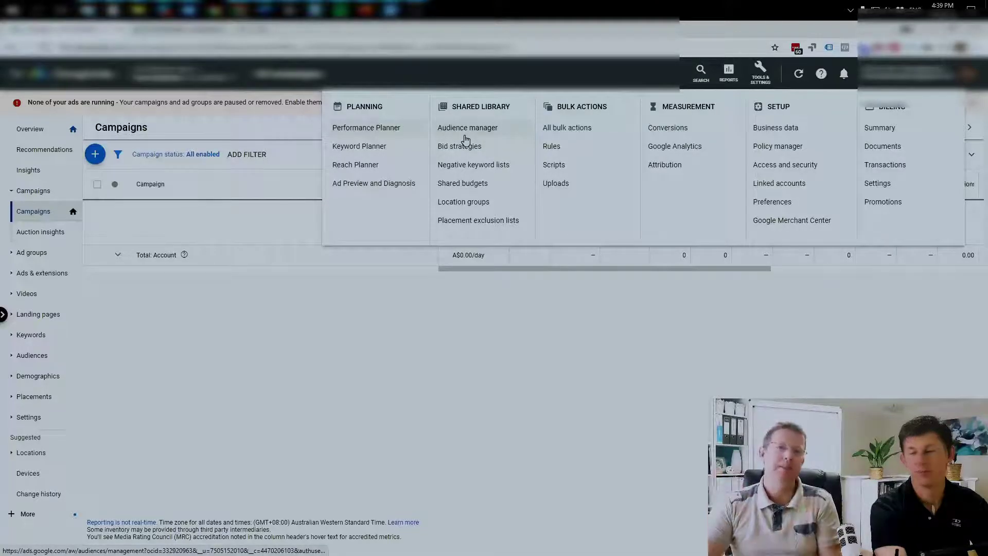
# Open Audience manager and start a new remarketing audience of YouTube users.
pyautogui.click(465, 135)
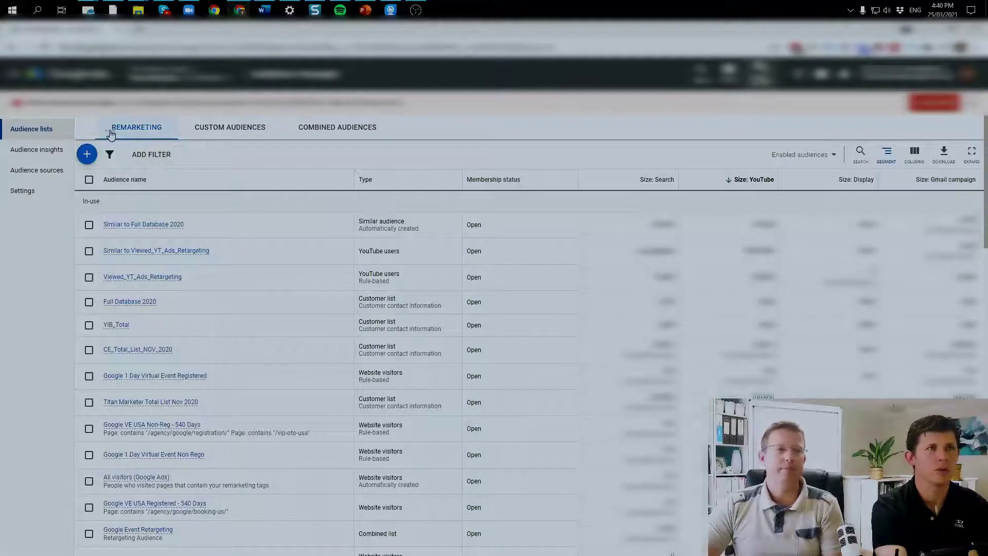
pyautogui.click(87, 156)
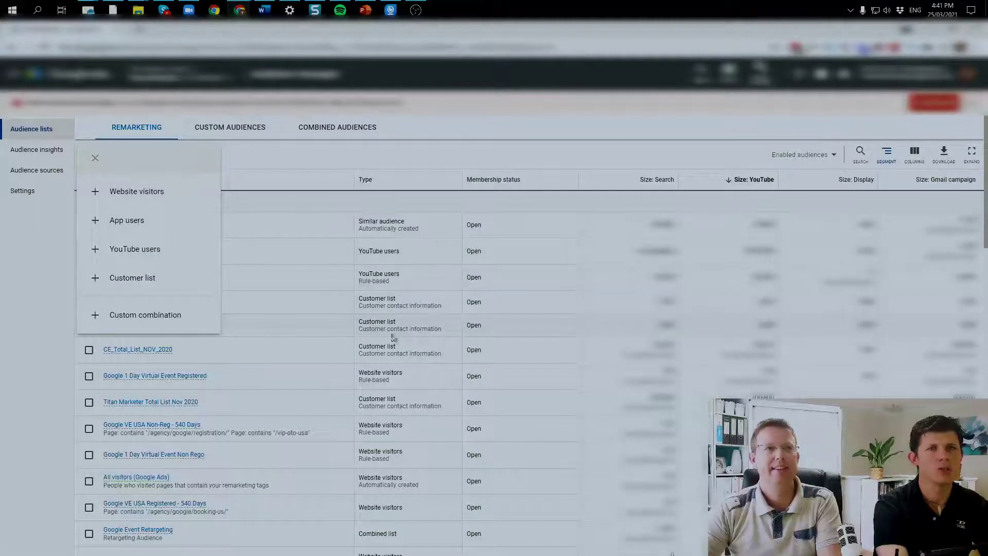
pyautogui.click(360, 161)
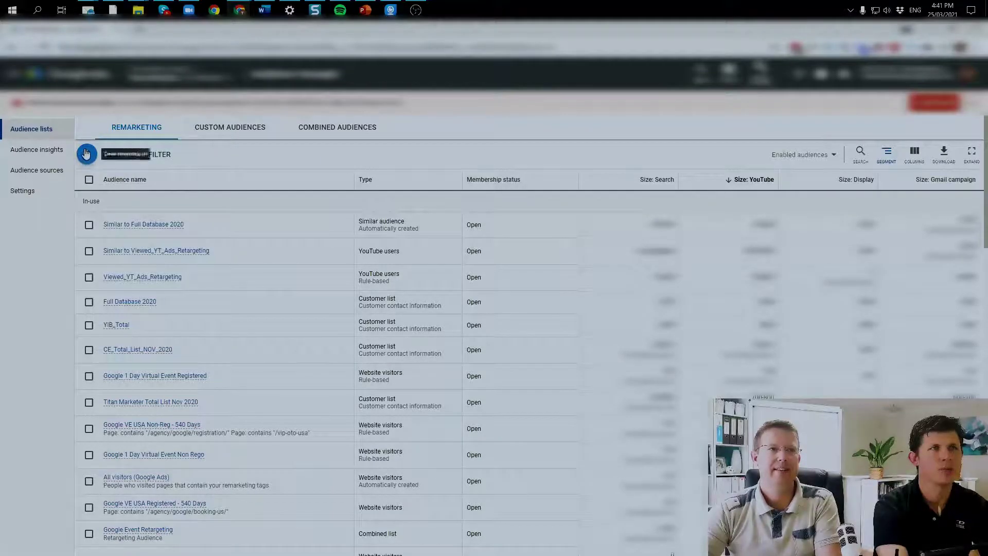
pyautogui.click(87, 155)
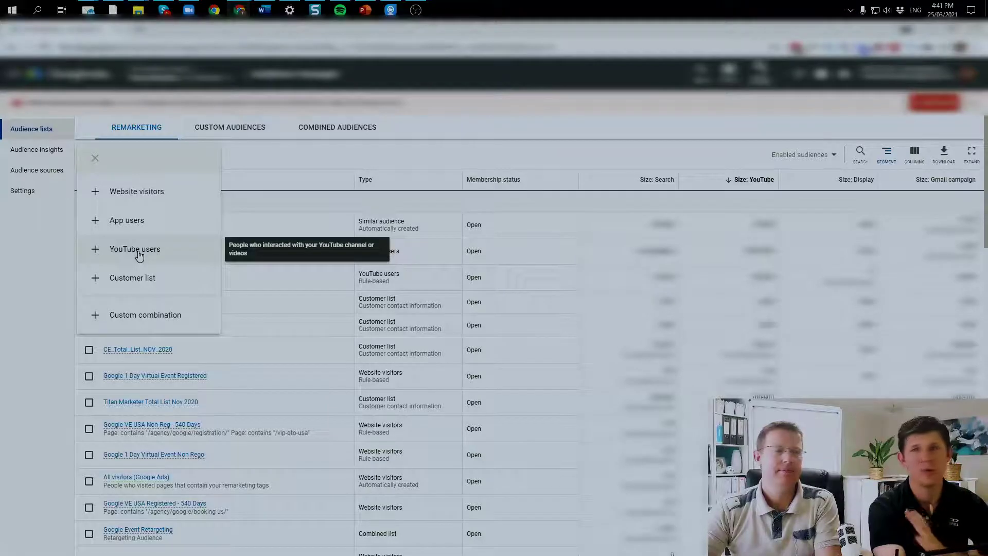
pyautogui.click(138, 253)
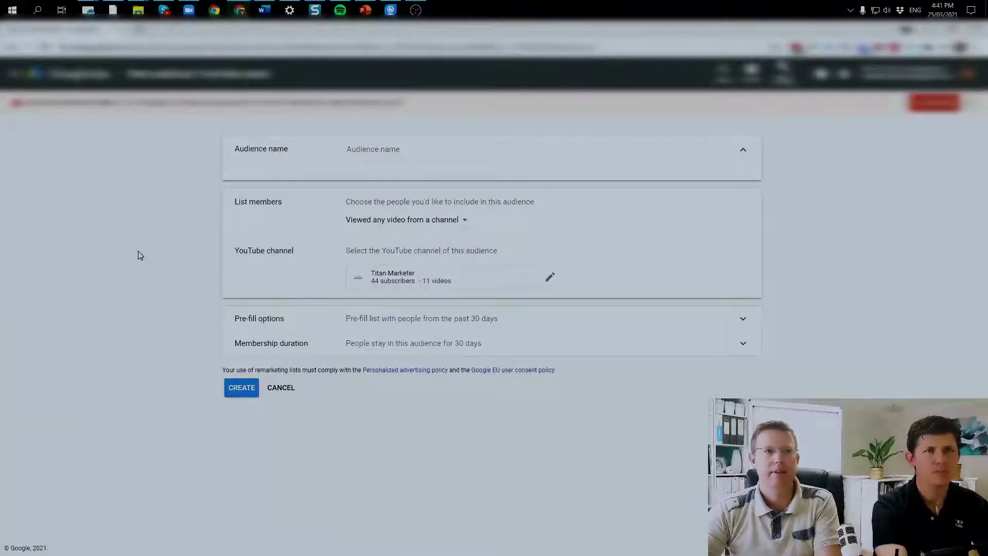
# Name the audience "example" and open the choice of list members.
pyautogui.click(410, 154)
pyautogui.write('example')
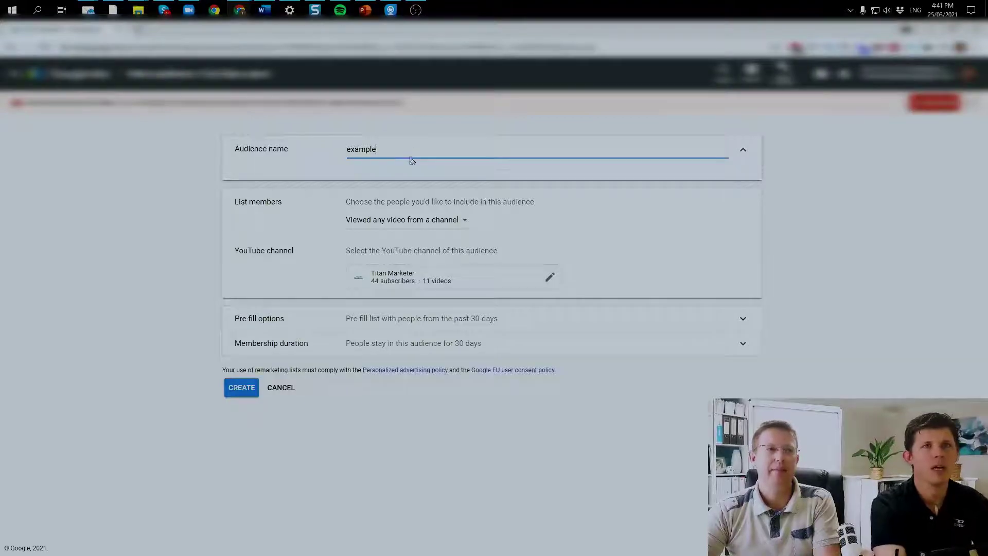
pyautogui.click(463, 220)
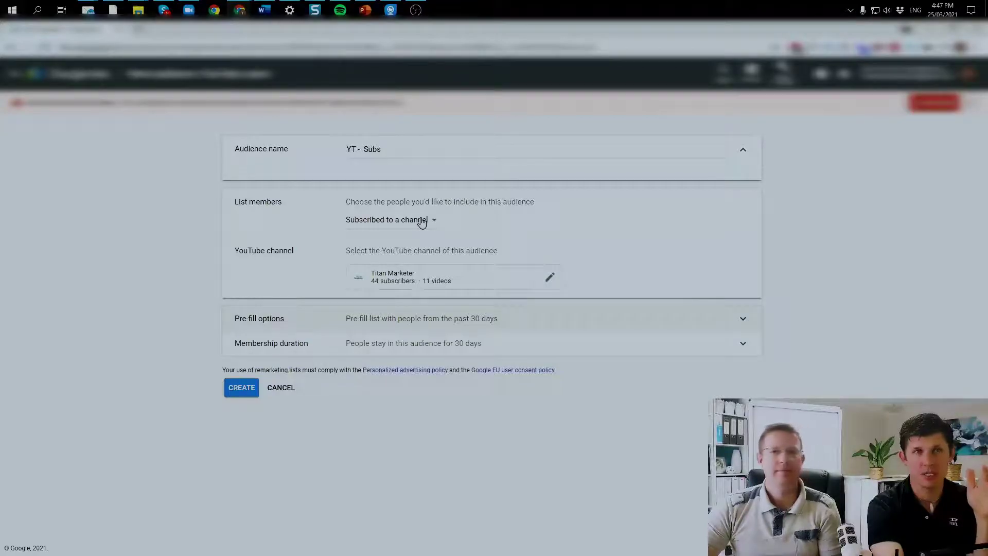
# Switch the pre-fill option to an empty list and back to people who matched the rules within the past 30 days.
pyautogui.click(741, 324)
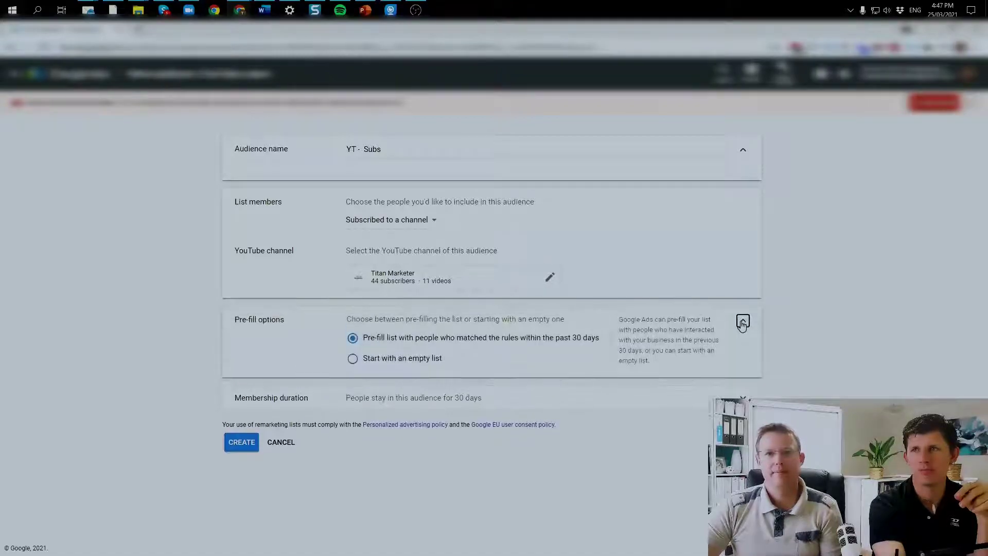
pyautogui.click(353, 360)
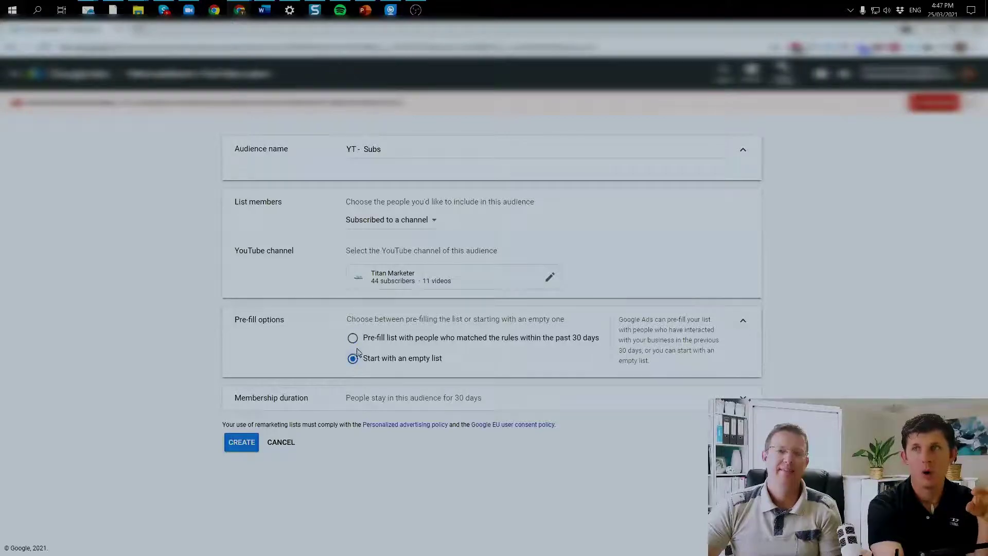
pyautogui.click(353, 339)
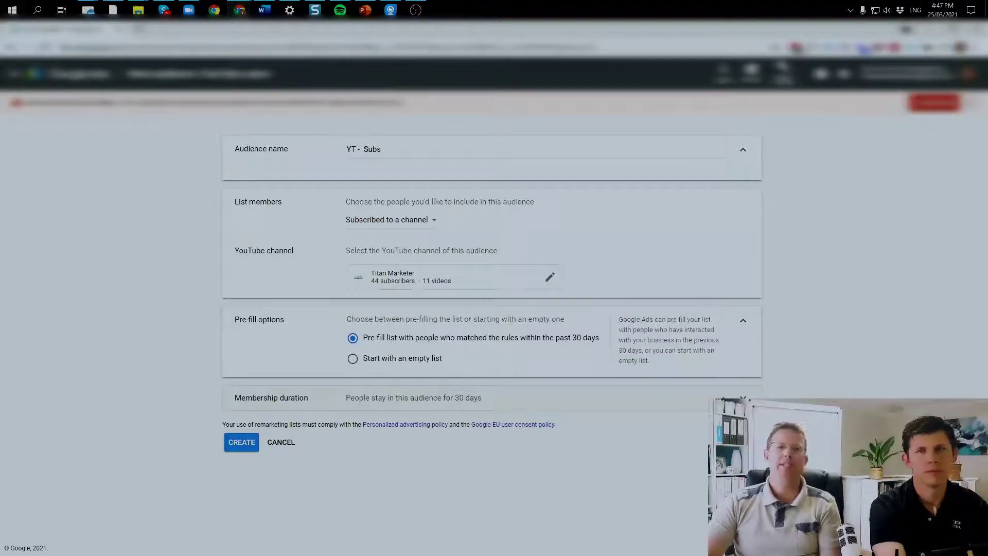
# Set the membership duration to 90 days and create the YT - Subs audience.
pyautogui.click(743, 398)
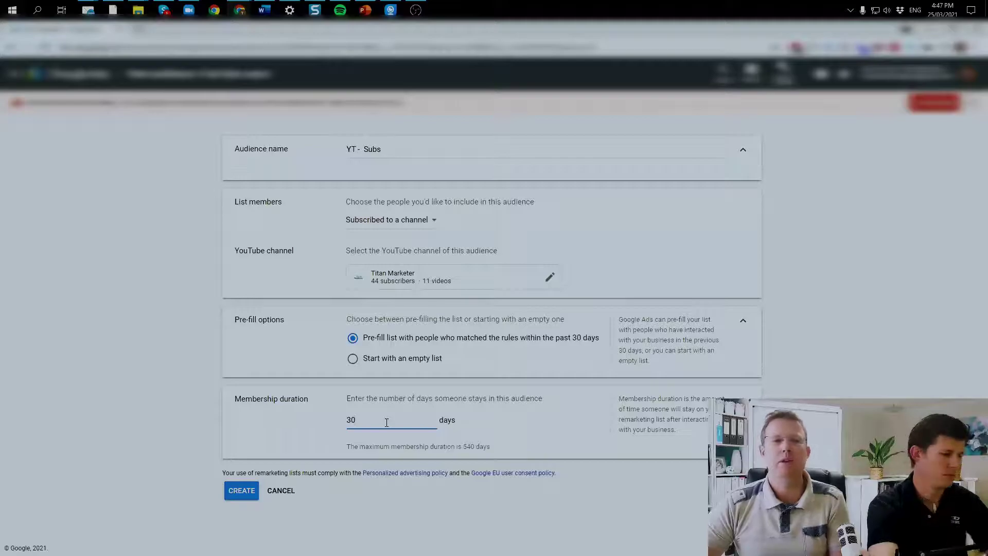
pyautogui.press('BackSpace')
pyautogui.press('BackSpace')
pyautogui.write('90')
pyautogui.click(502, 421)
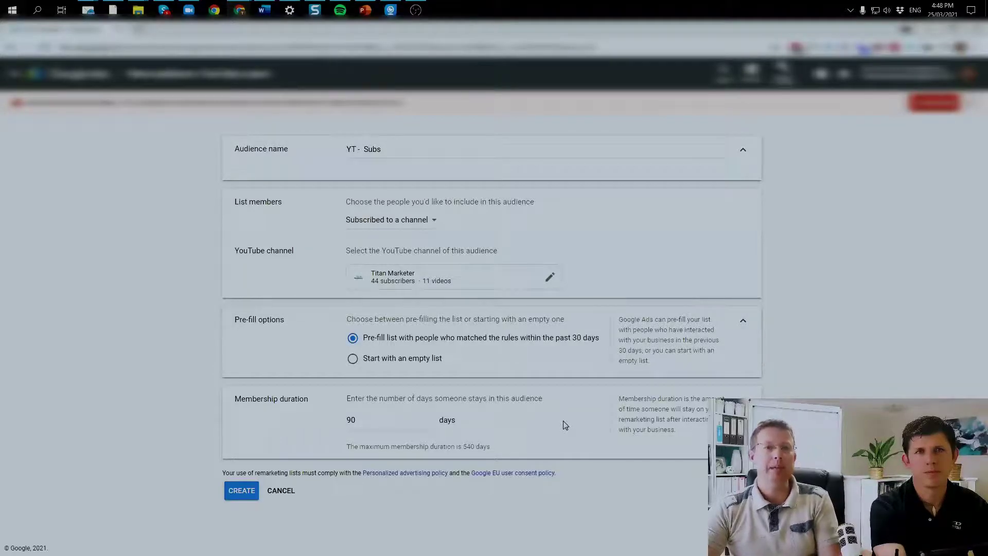
pyautogui.click(239, 491)
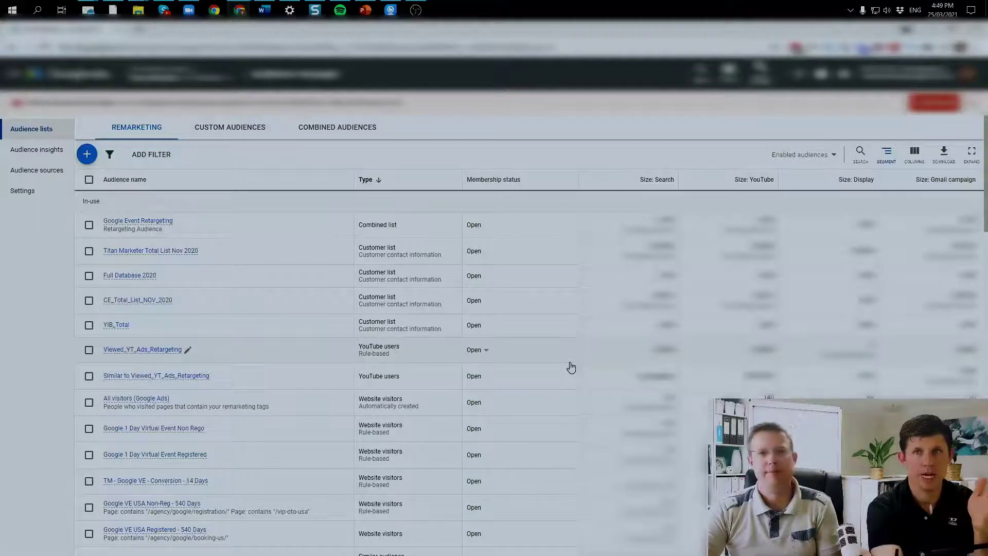
pyautogui.scroll(-3, 555, 353)
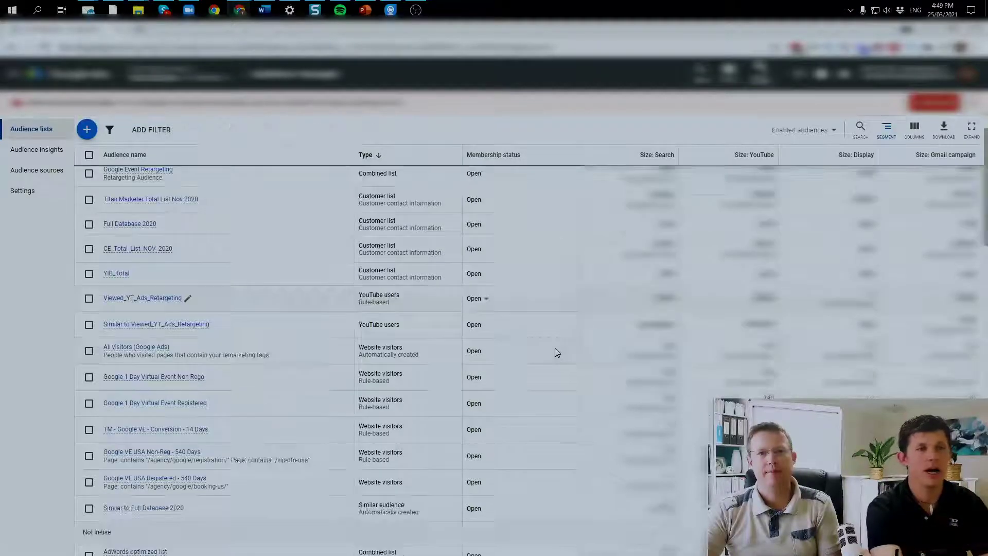
pyautogui.scroll(-4, 555, 353)
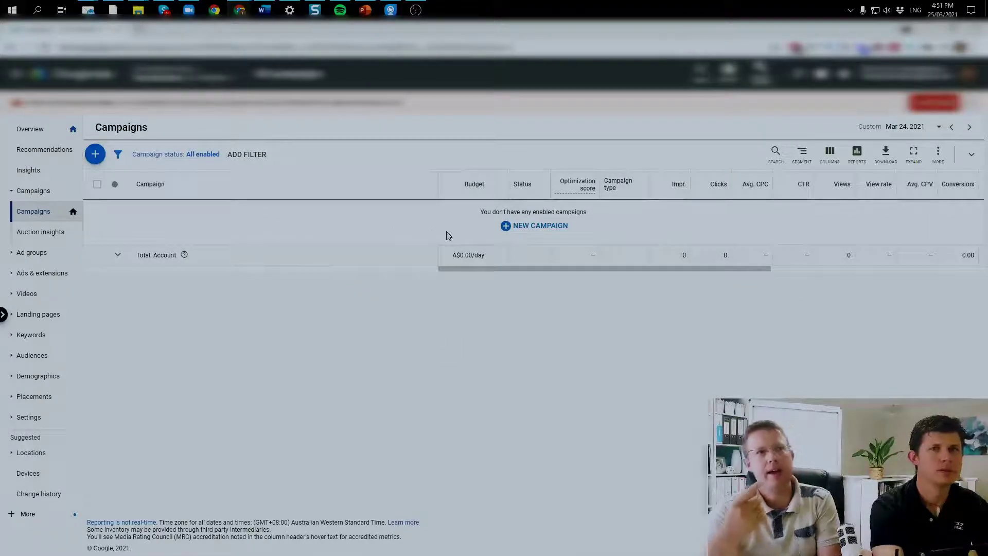
# Start a new campaign without a goal's guidance, using the Video type and the Custom video campaign subtype.
pyautogui.click(95, 154)
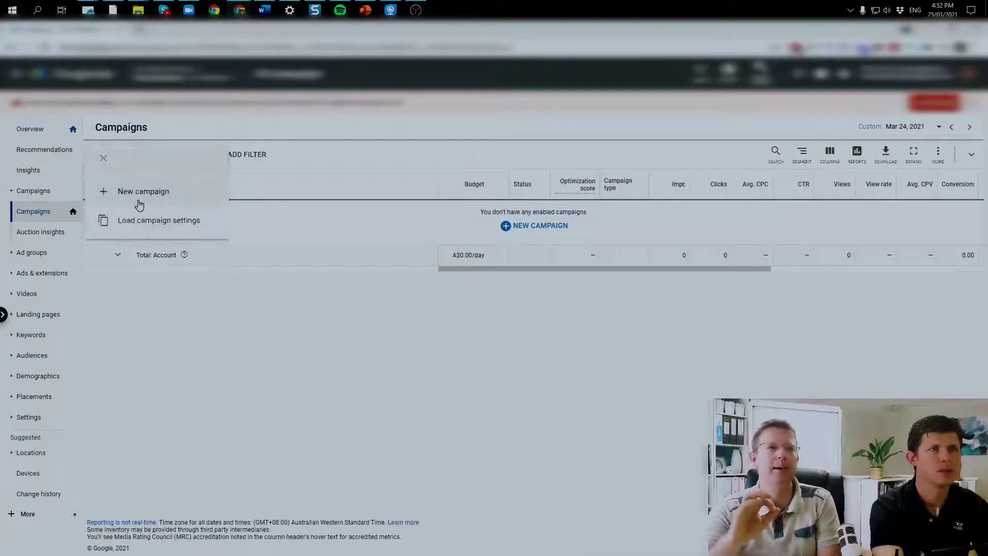
pyautogui.click(148, 197)
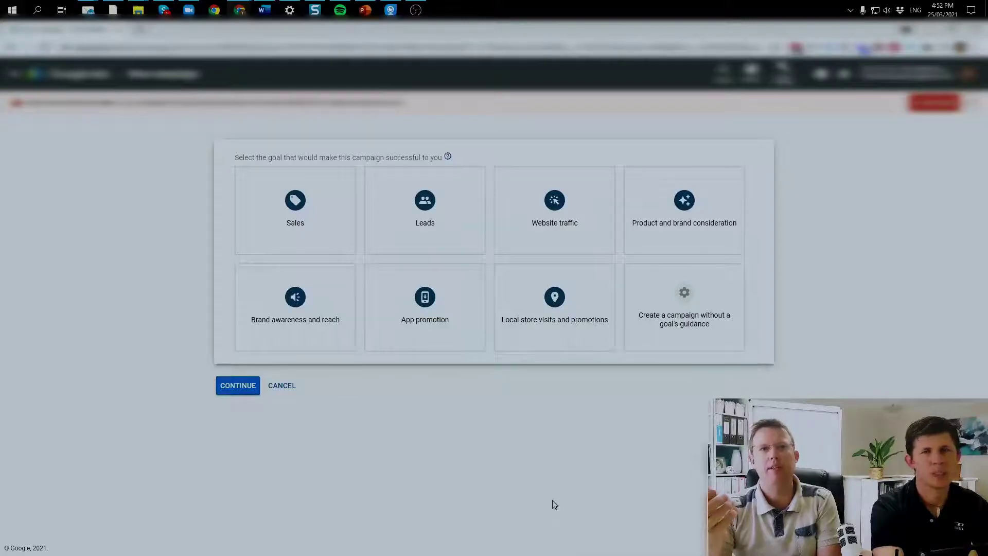
pyautogui.click(677, 326)
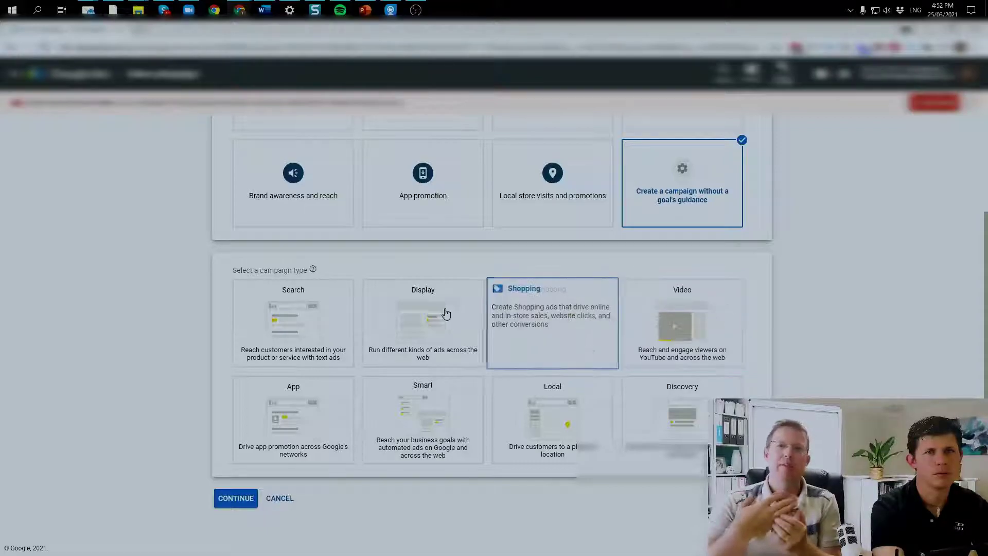
pyautogui.click(652, 321)
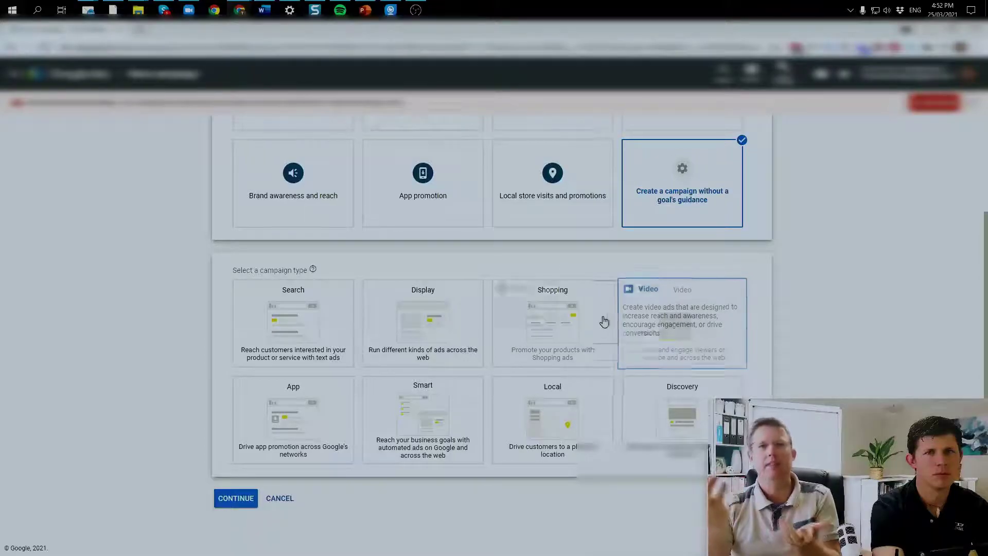
pyautogui.click(662, 323)
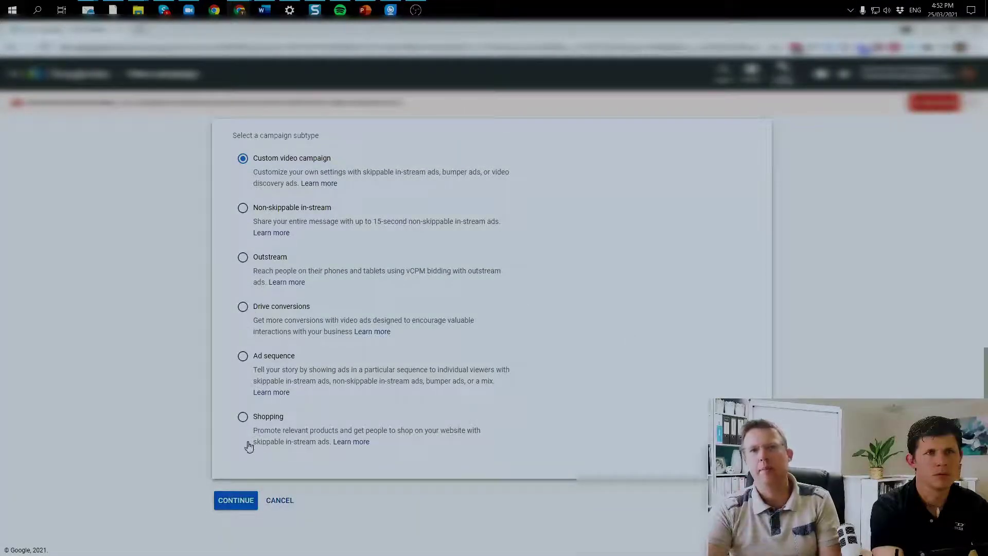
pyautogui.click(245, 500)
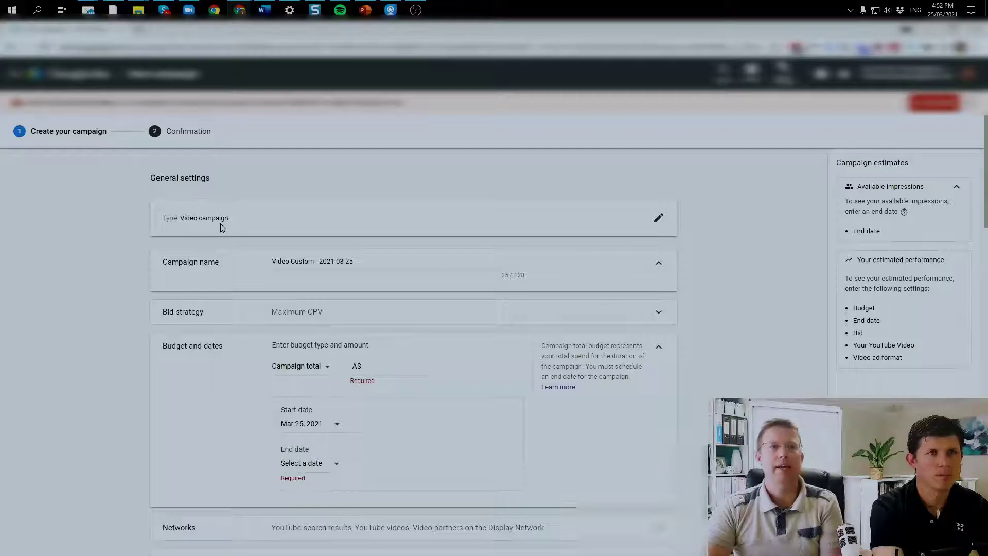
# Target the ad group at the YouTube users audience YT - Subs from the remarketing audiences.
pyautogui.scroll(-1, 206, 242)
pyautogui.scroll(-9, 191, 263)
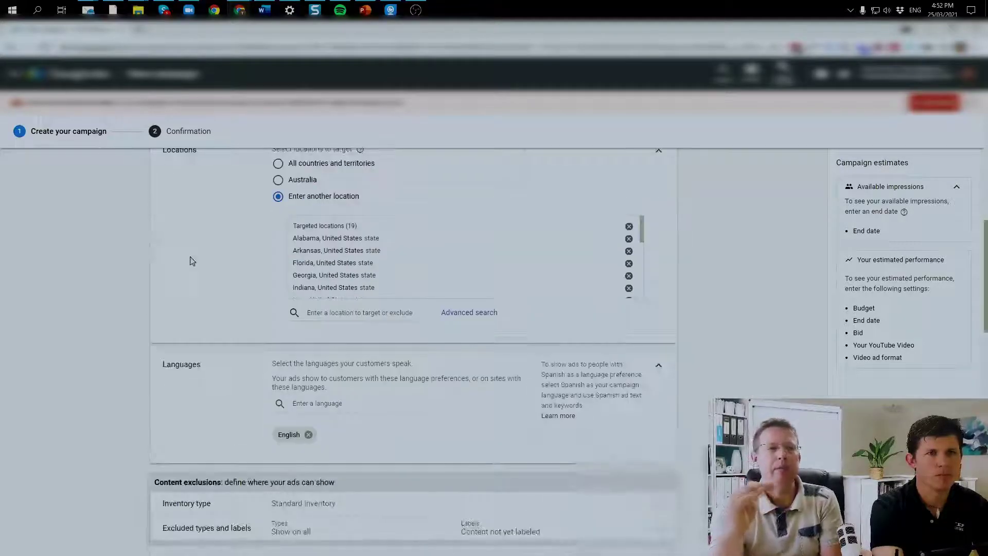
pyautogui.scroll(-6, 175, 263)
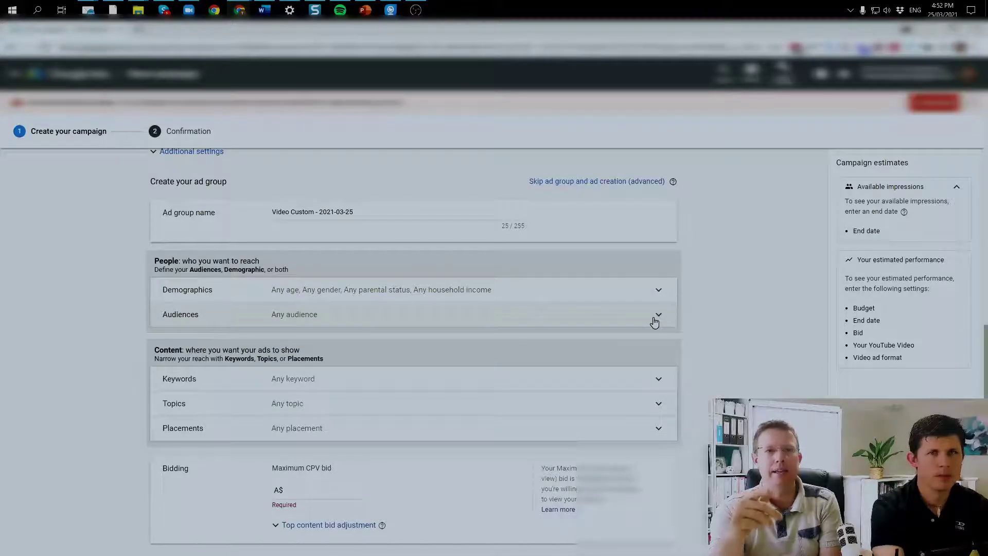
pyautogui.click(656, 318)
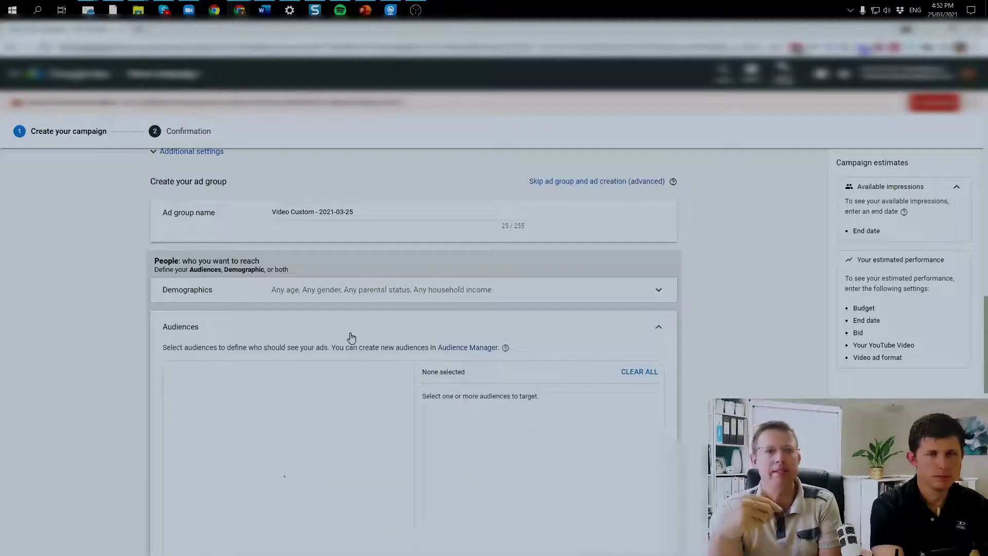
pyautogui.scroll(-1, 349, 340)
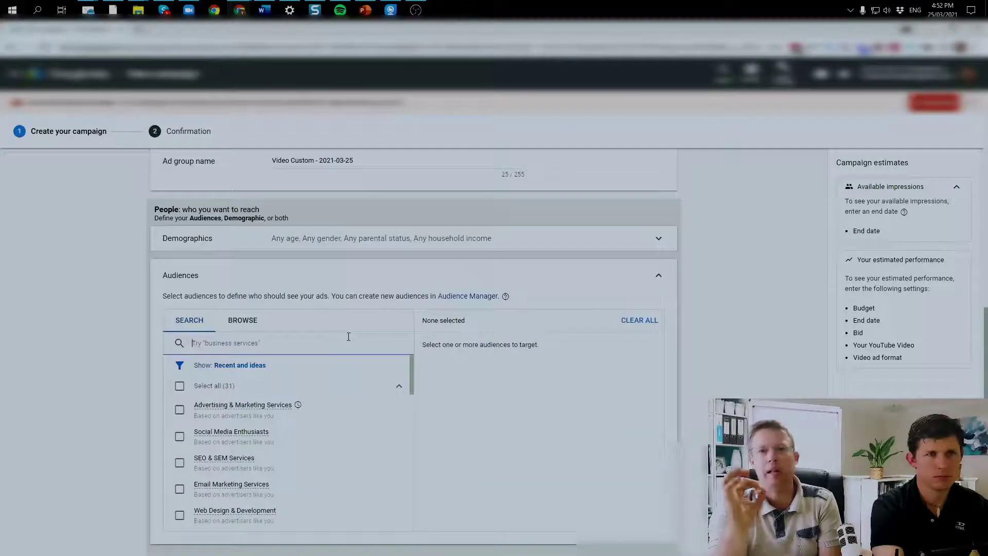
pyautogui.click(238, 323)
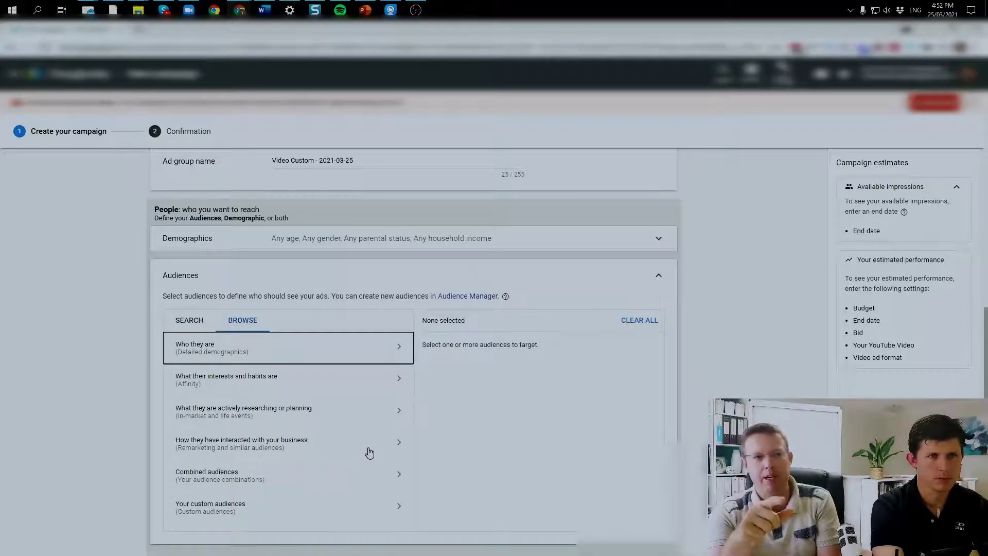
pyautogui.click(400, 446)
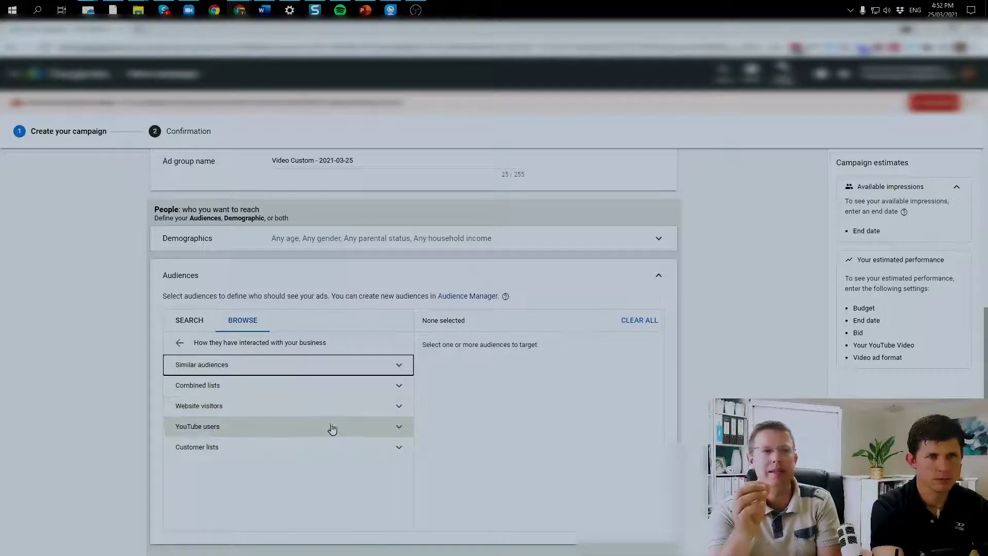
pyautogui.click(404, 434)
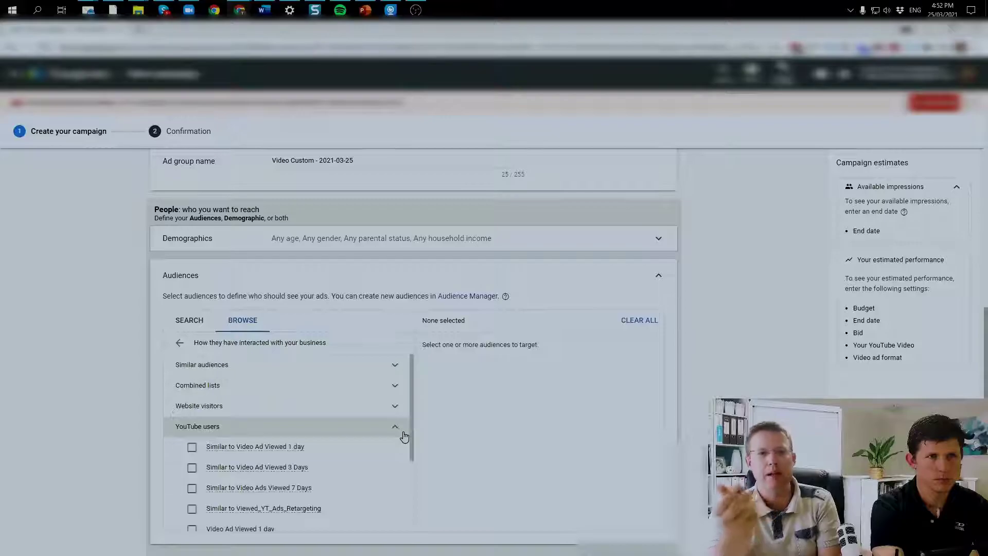
pyautogui.scroll(-3, 368, 439)
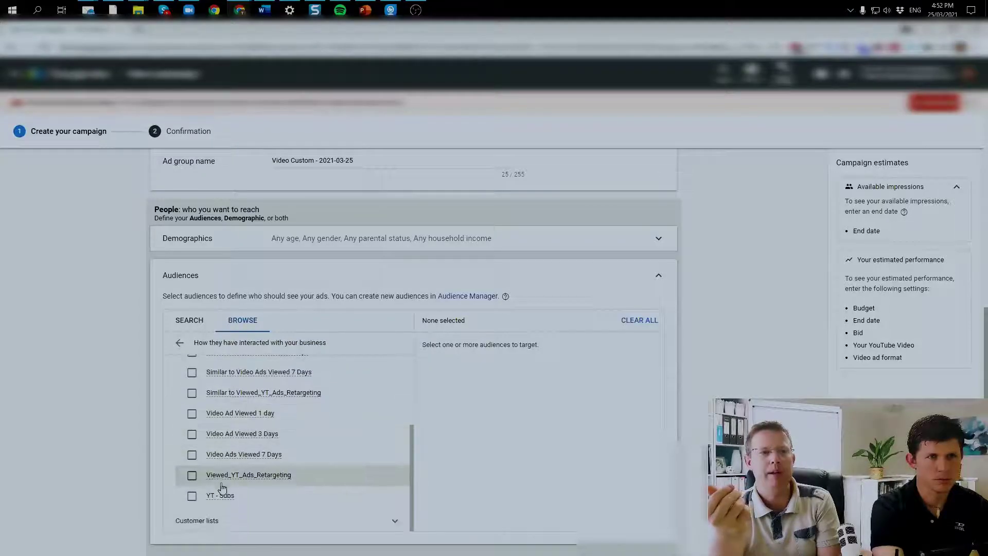
pyautogui.click(199, 497)
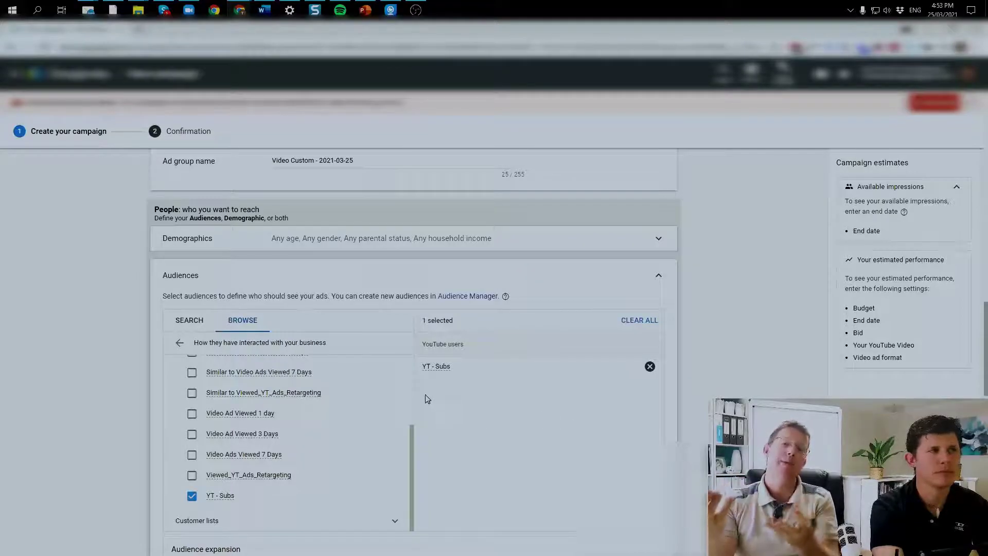
pyautogui.scroll(-1, 375, 434)
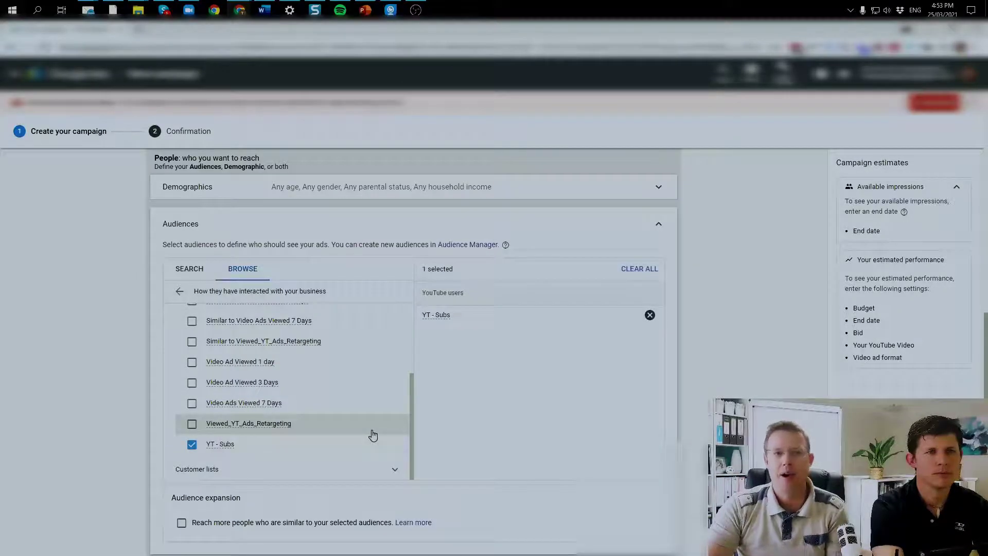
pyautogui.scroll(-7, 496, 387)
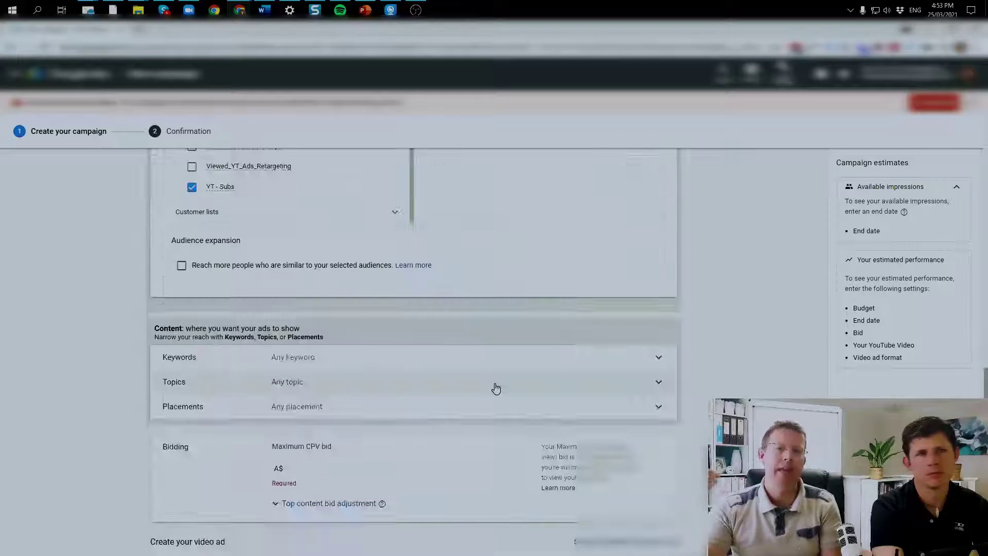
pyautogui.scroll(-2, 293, 366)
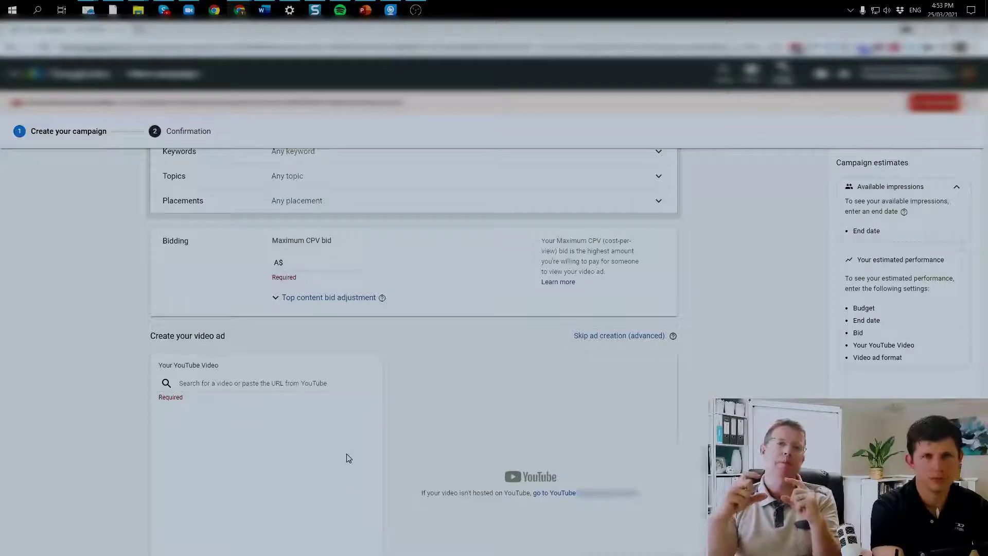
pyautogui.scroll(-2, 348, 457)
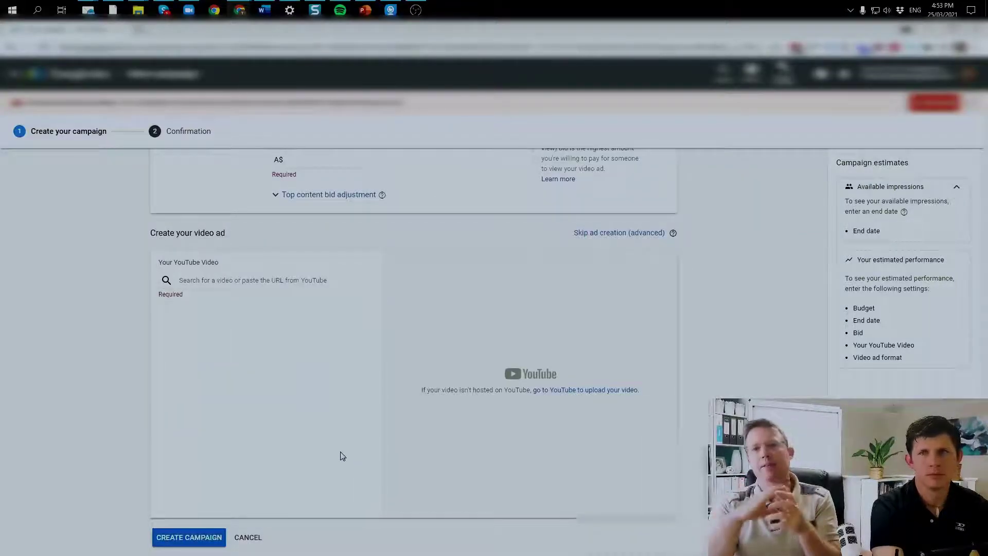